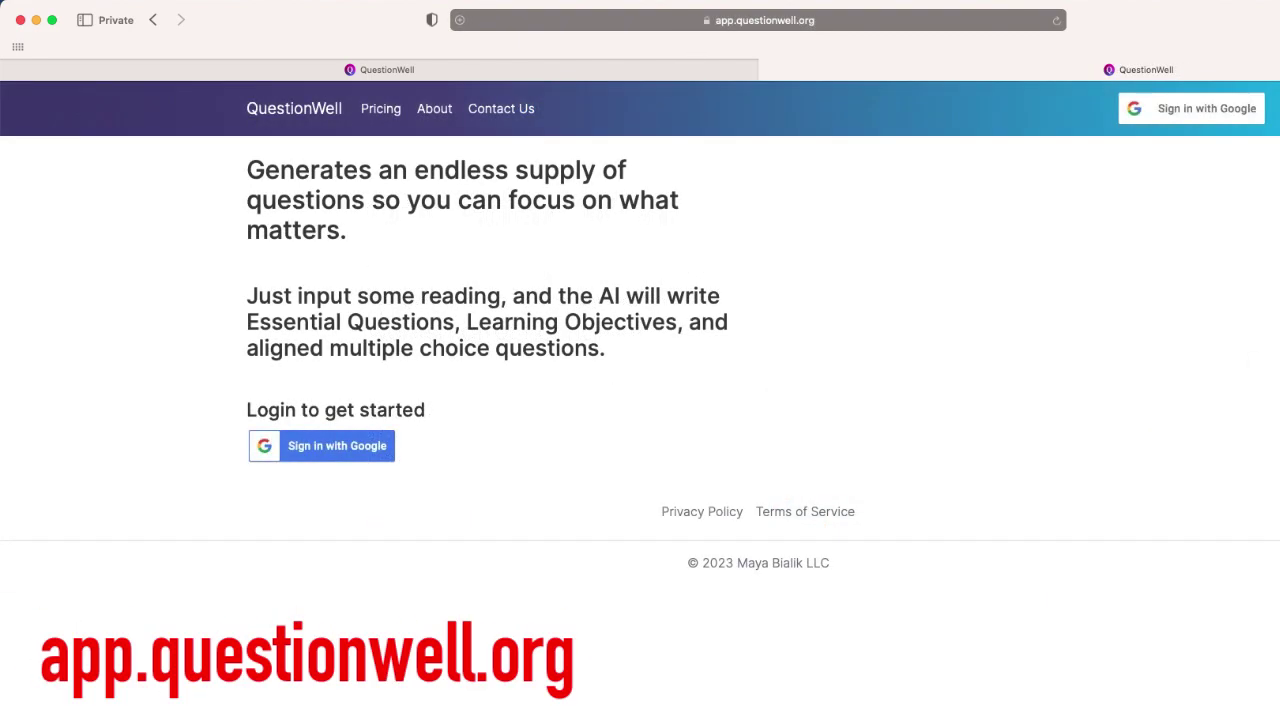
Step: Bring up the Kids in the House 'How a Bill Becomes a Law' article and scroll through it
{"action": "left_click", "coordinate": [326, 454]}
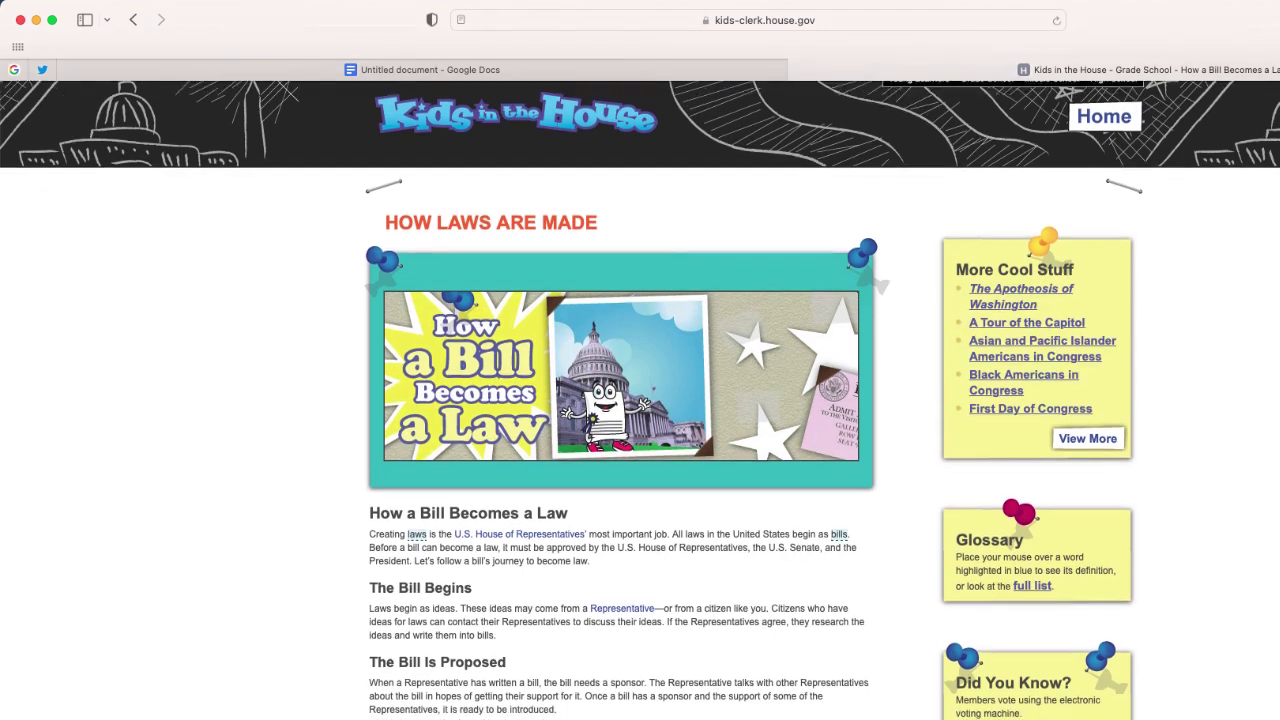
{"action": "scroll", "coordinate": [1166, 512], "scroll_direction": "down", "scroll_amount": 5}
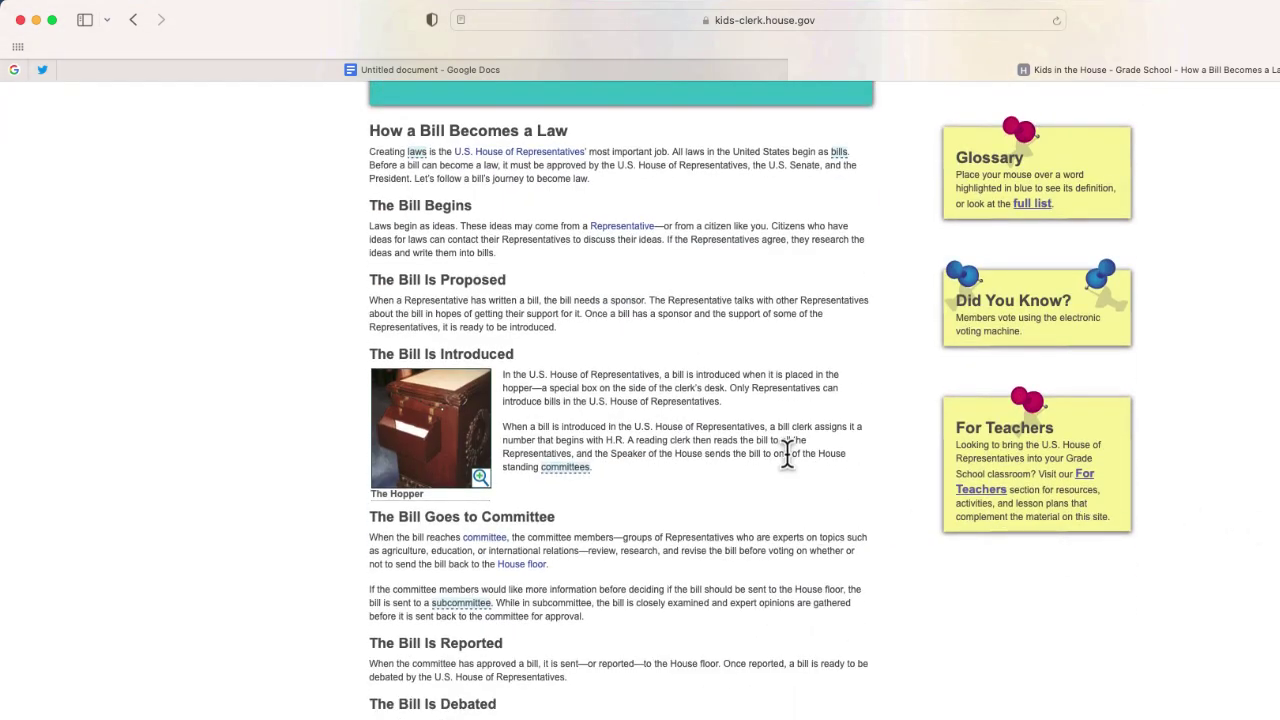
{"action": "scroll", "coordinate": [786, 457], "scroll_direction": "up", "scroll_amount": 5}
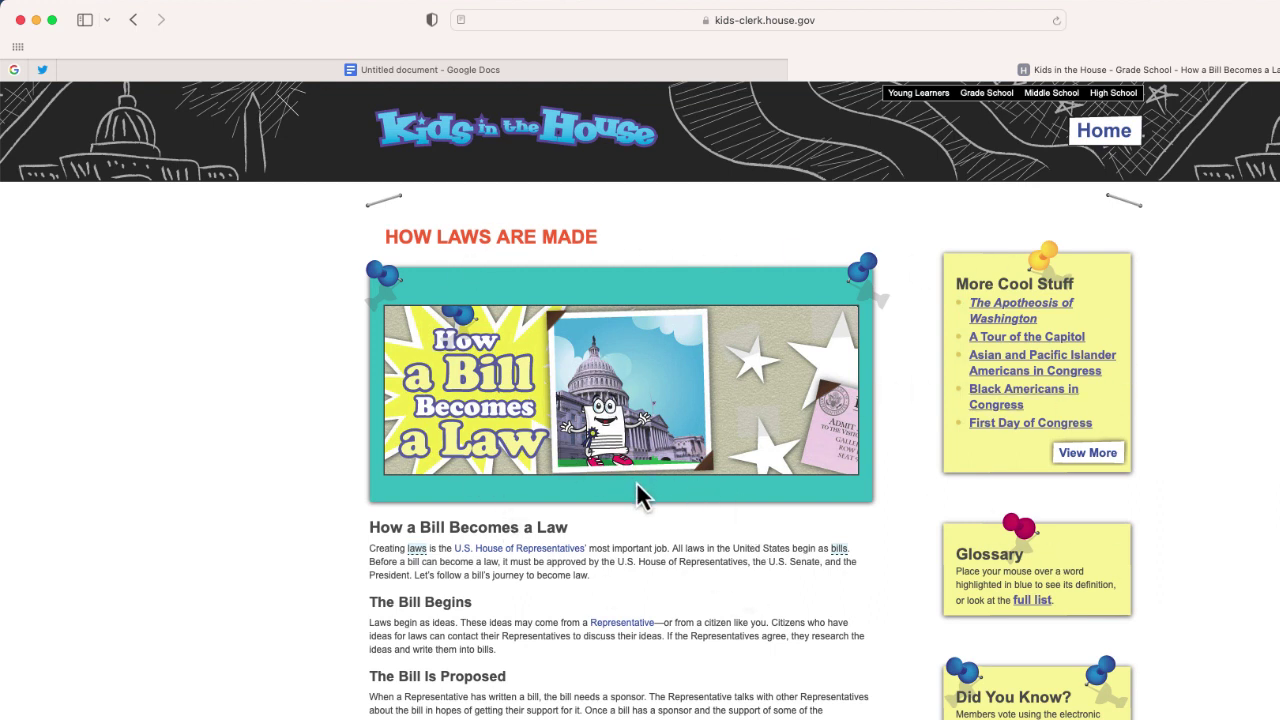
Step: Switch the article to Reader view and copy its text from the title downward
{"action": "left_click", "coordinate": [461, 20]}
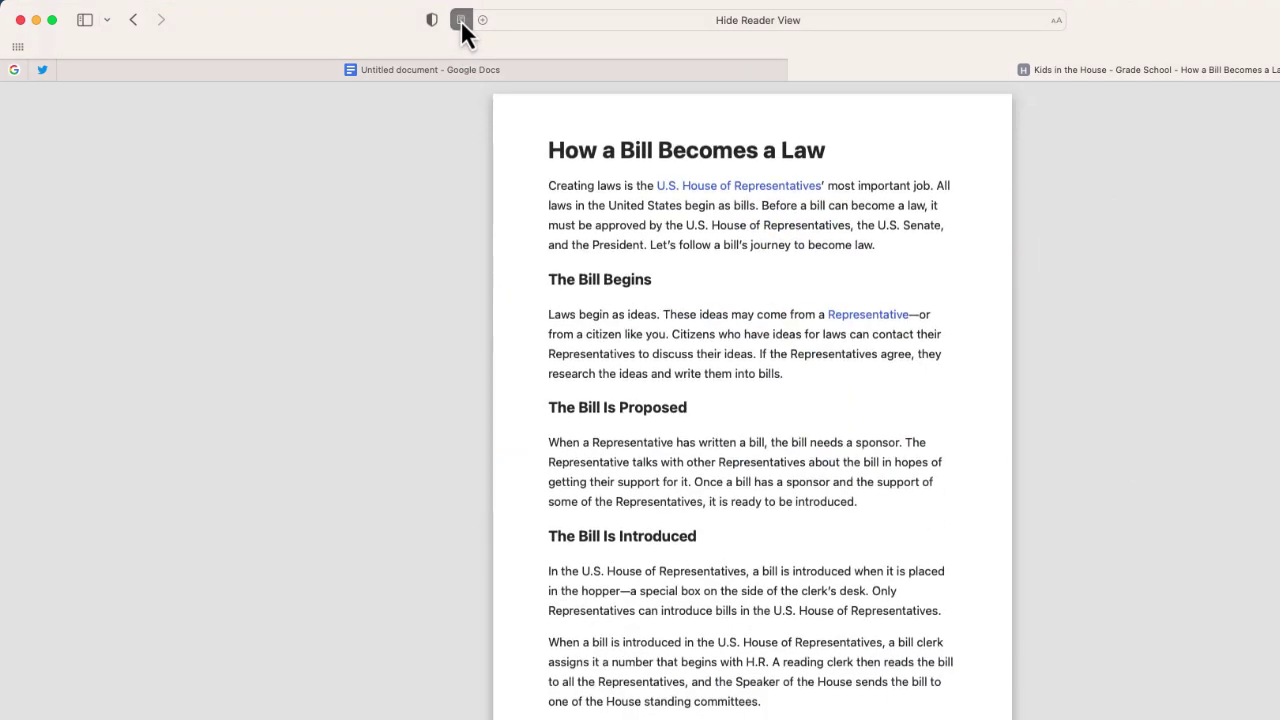
{"action": "left_click_drag", "start_coordinate": [549, 153], "coordinate": [713, 620]}
{"action": "key", "text": "ctrl+c"}
{"action": "right_click", "coordinate": [625, 411]}
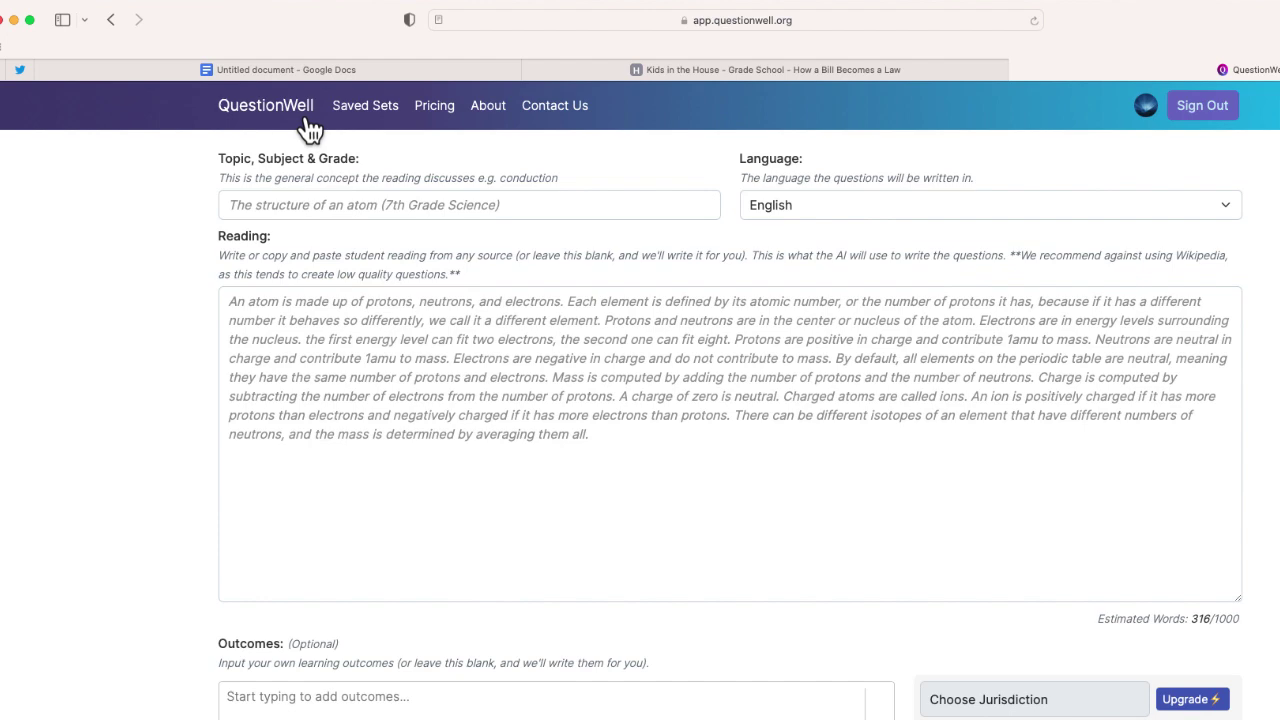
Step: Paste the copied bill article into the Reading box
{"action": "left_click", "coordinate": [288, 336]}
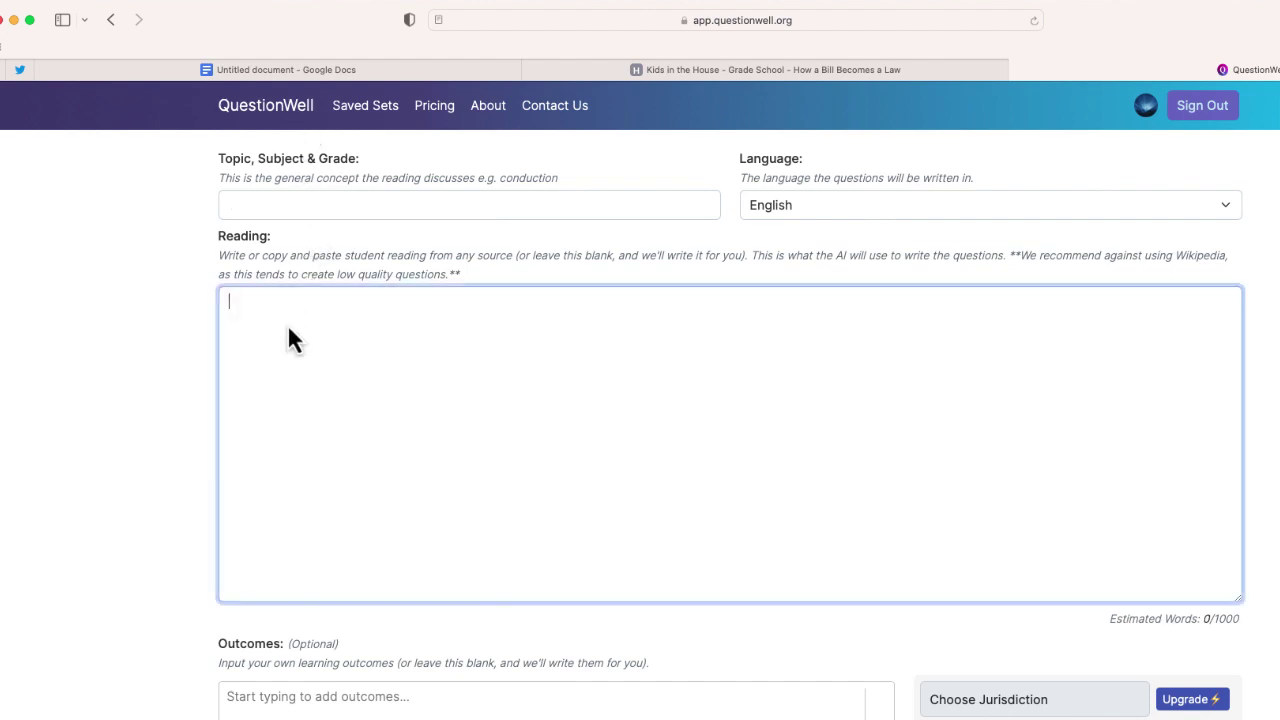
{"action": "right_click", "coordinate": [288, 327]}
{"action": "left_click", "coordinate": [313, 364]}
Step: Enter topic 'How a Bill Becomes a Law - Social Studies - Grade 6', keeping English
{"action": "left_click", "coordinate": [282, 210]}
{"action": "type", "text": "How a Bill Becomes a Law - Social Studies - Grade 6"}
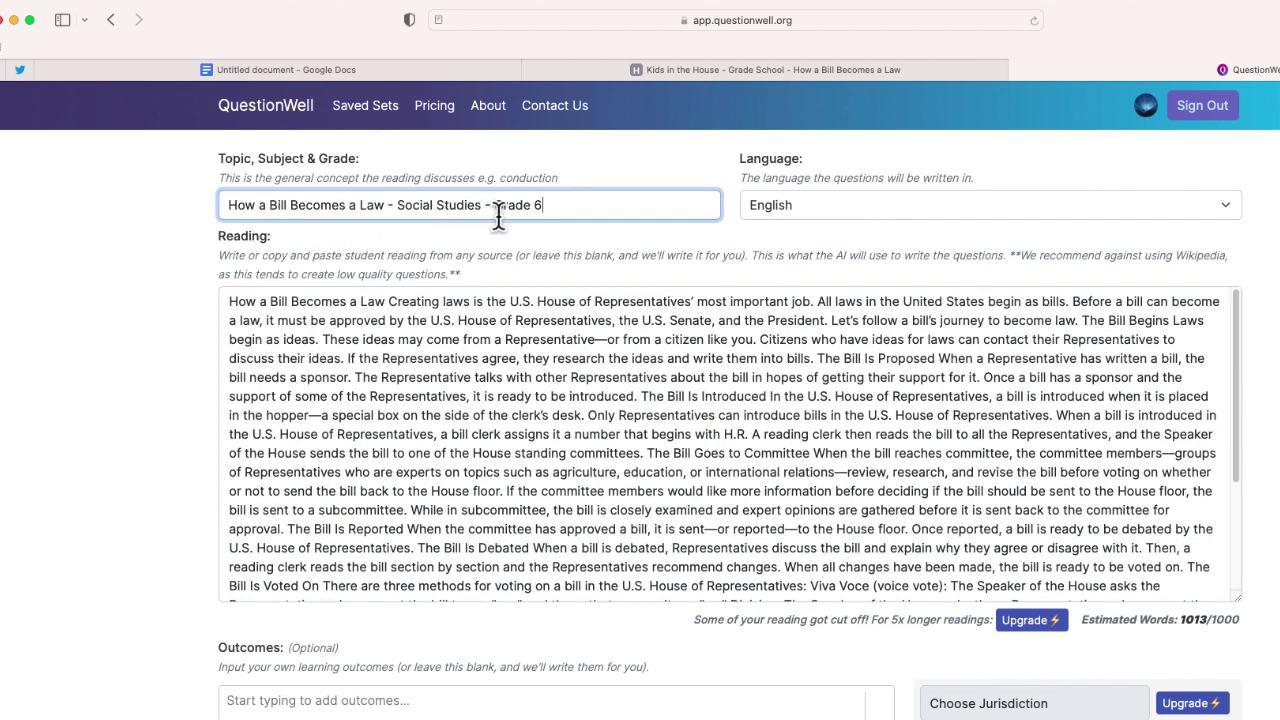
{"action": "left_click", "coordinate": [790, 214]}
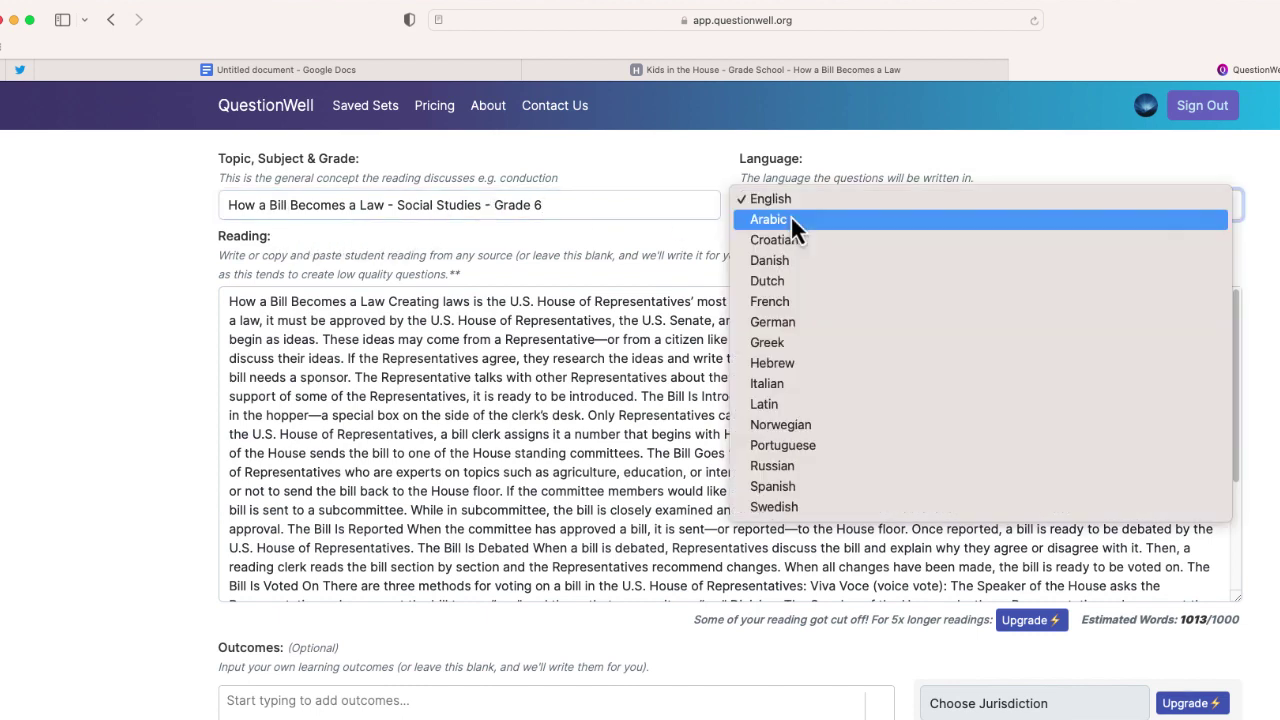
{"action": "left_click", "coordinate": [773, 204]}
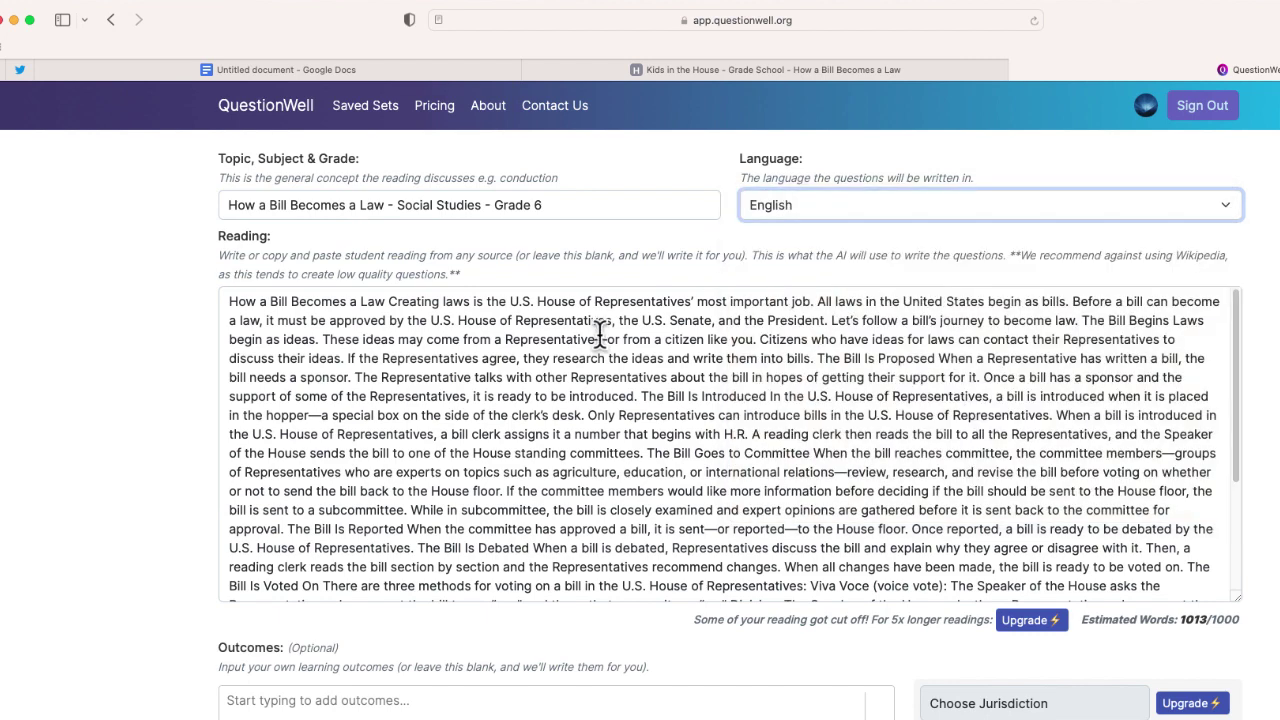
{"action": "scroll", "coordinate": [600, 336], "scroll_direction": "down", "scroll_amount": 1}
{"action": "scroll", "coordinate": [183, 485], "scroll_direction": "down", "scroll_amount": 2}
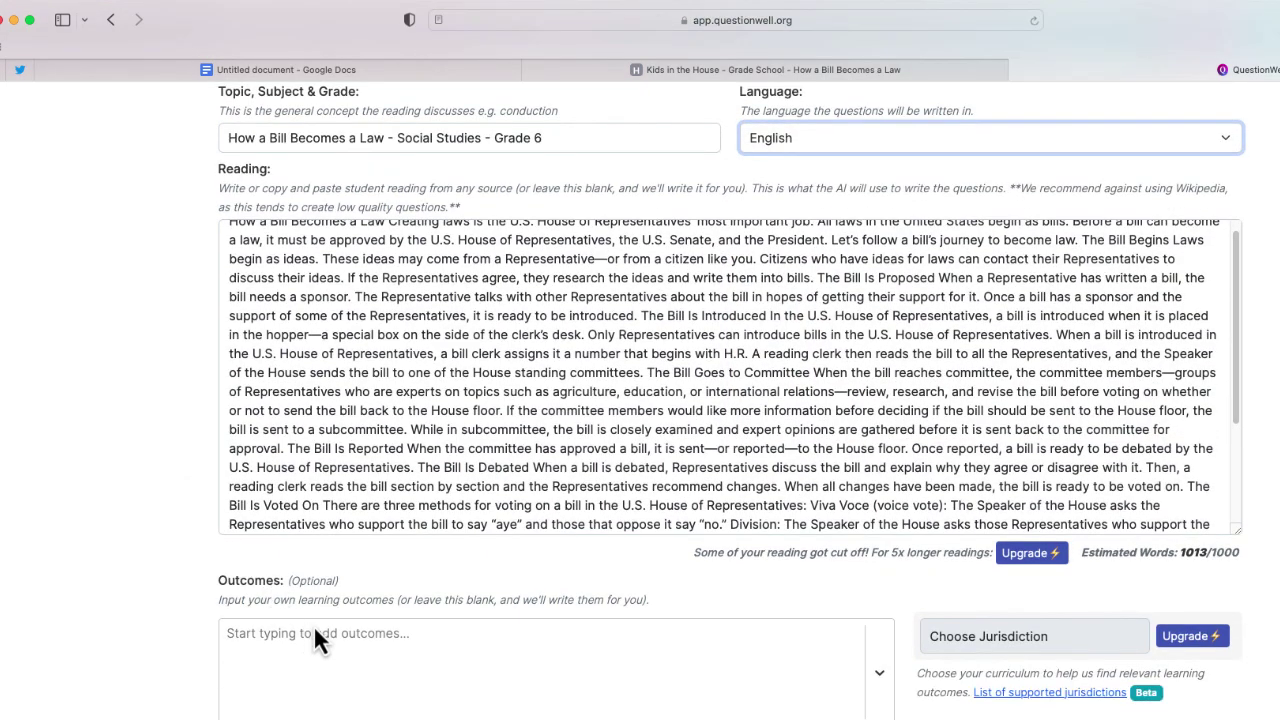
{"action": "scroll", "coordinate": [297, 645], "scroll_direction": "down", "scroll_amount": 3}
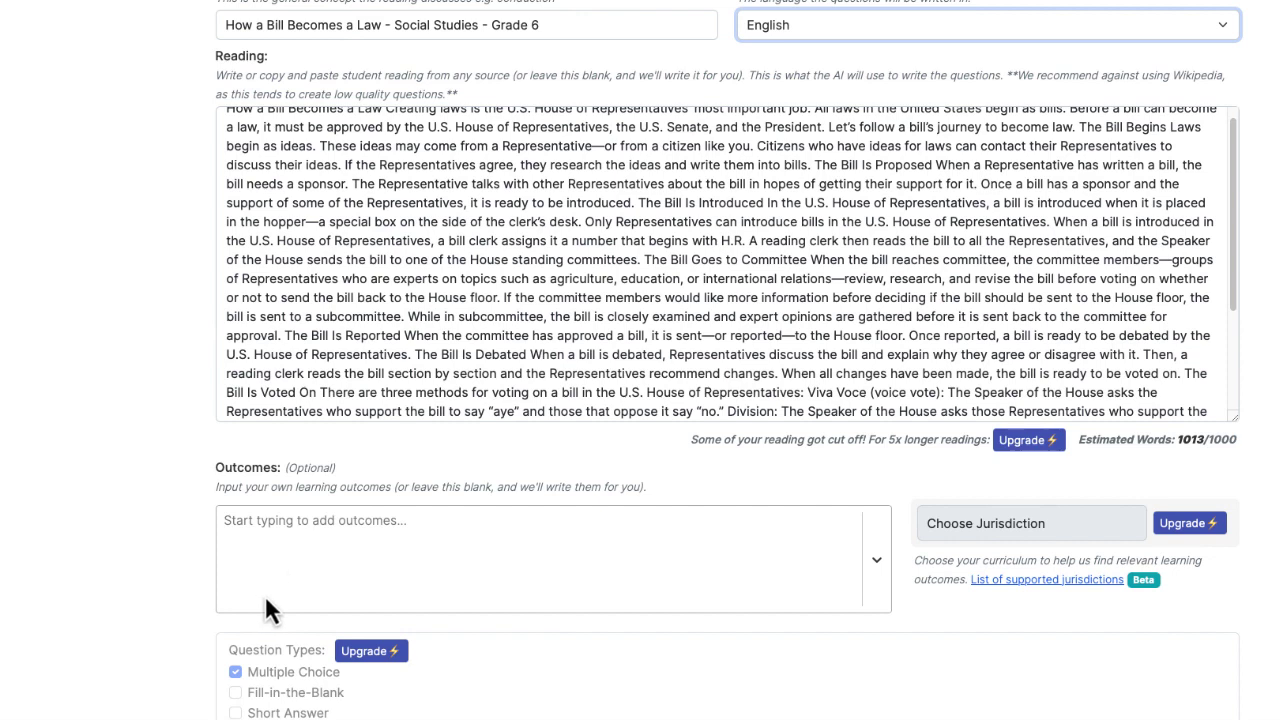
Step: Generate the 10-question Multiple Choice set 'How a Bill Becomes a Law - Social Studies - Grade 6'
{"action": "scroll", "coordinate": [265, 595], "scroll_direction": "down", "scroll_amount": 3}
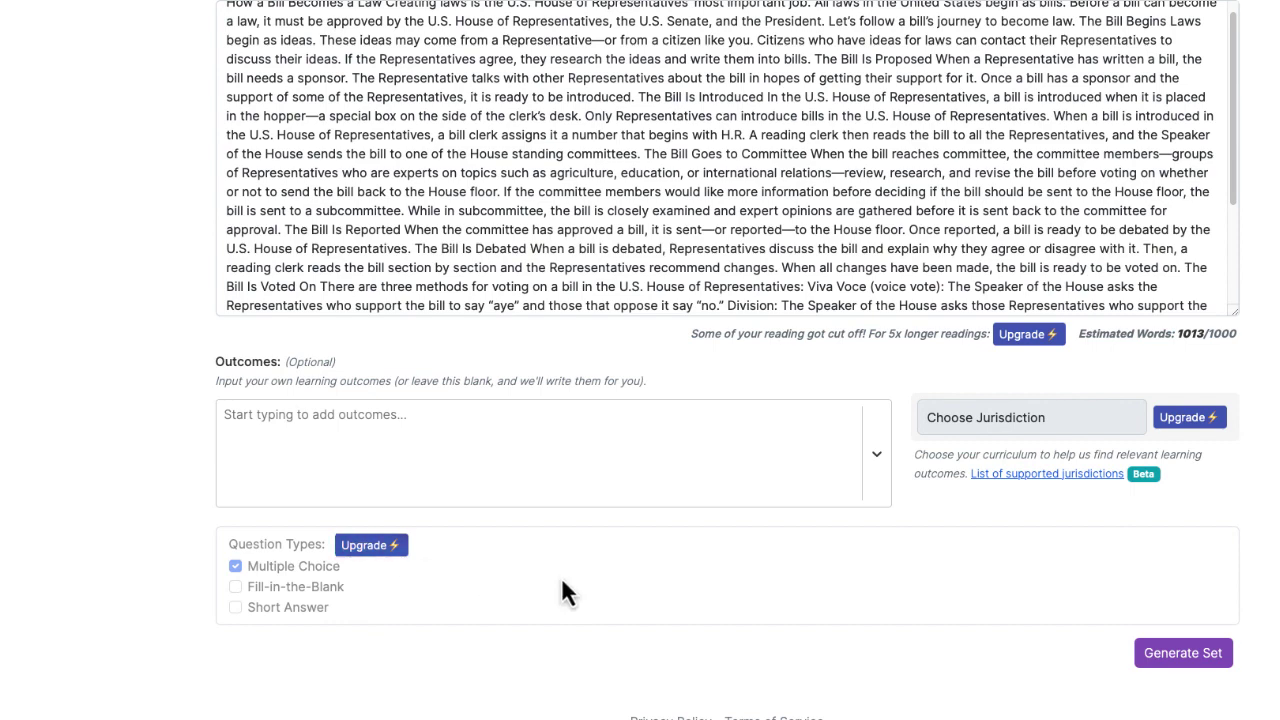
{"action": "left_click", "coordinate": [1176, 662]}
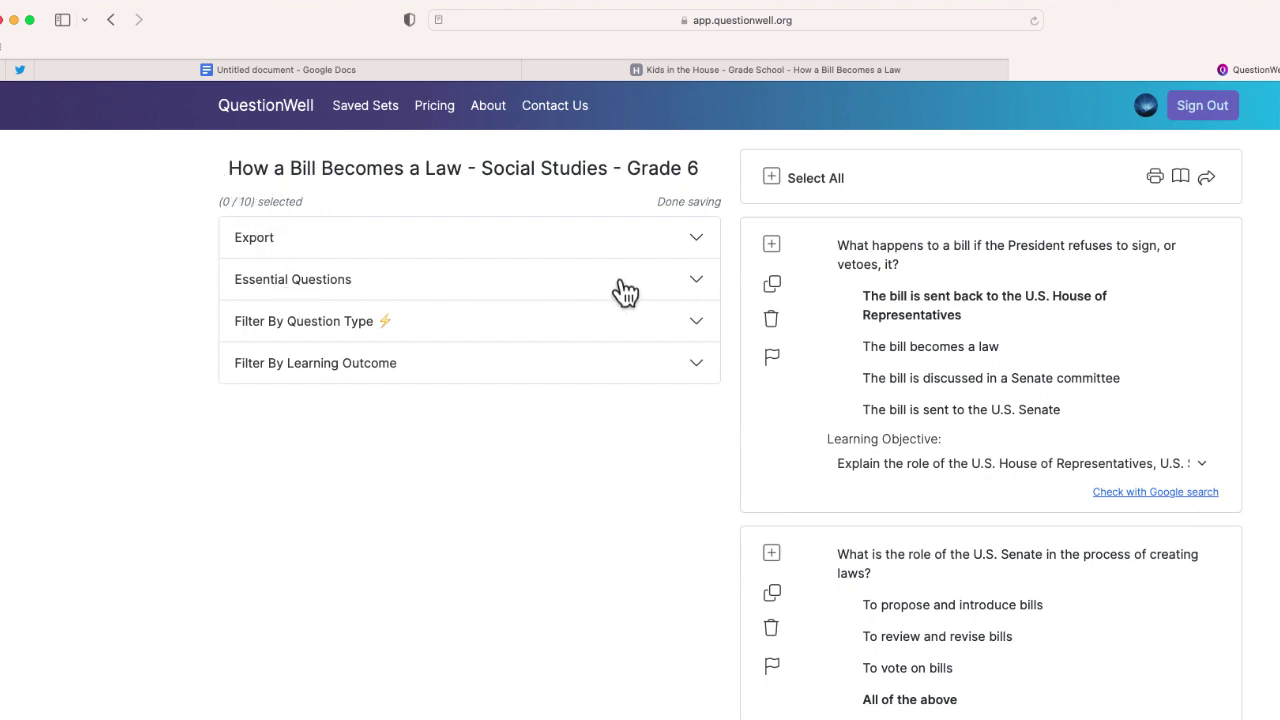
Step: Review the essential questions, then filter questions by learning outcome 3 on bill steps
{"action": "left_click", "coordinate": [700, 289]}
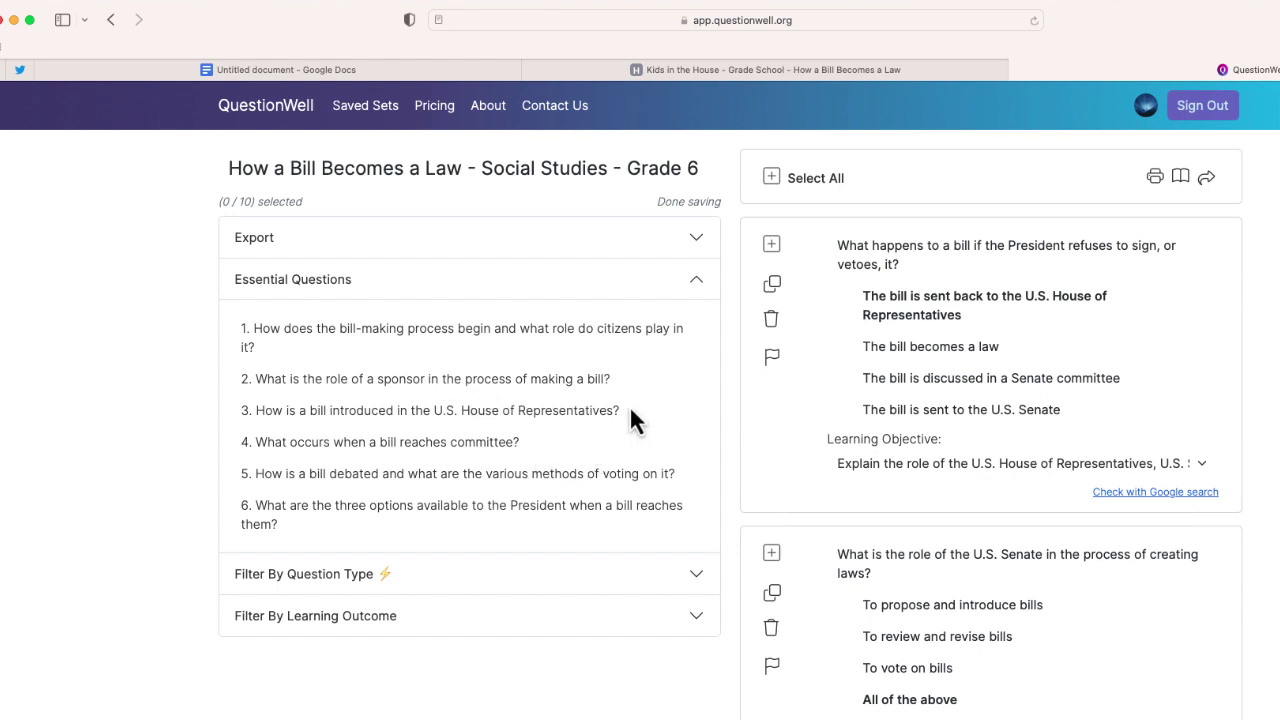
{"action": "left_click", "coordinate": [350, 616]}
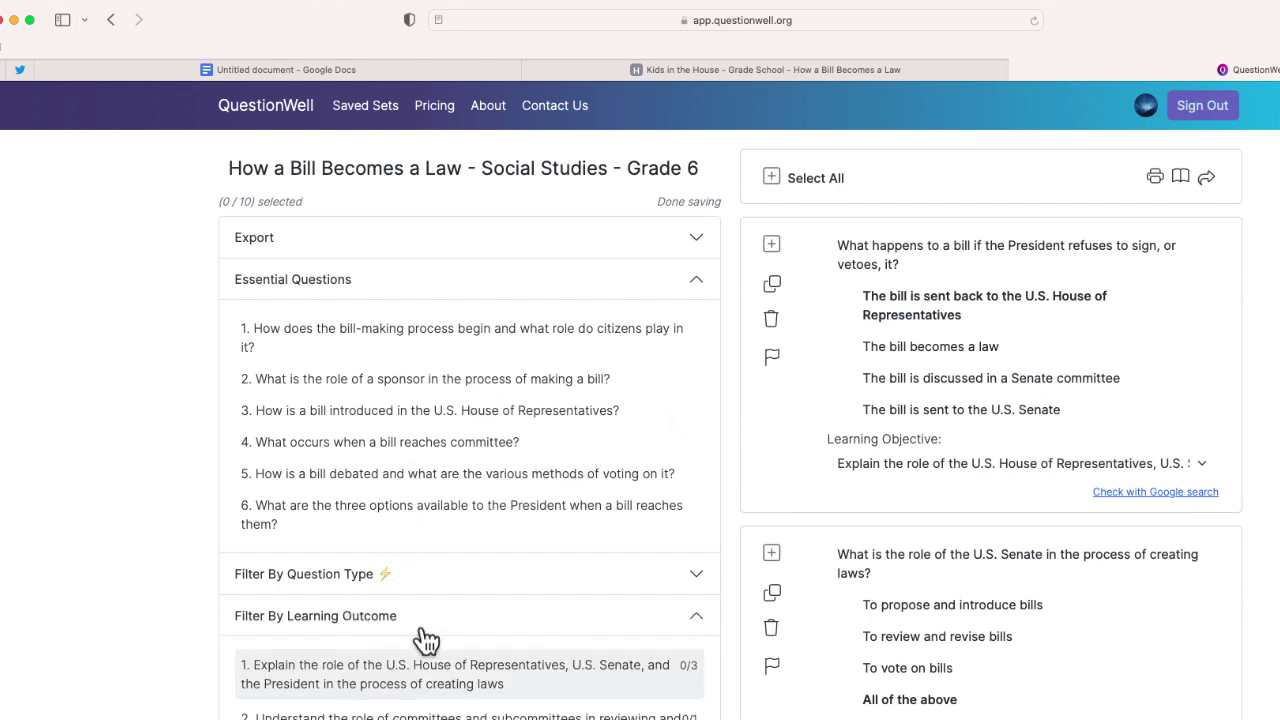
{"action": "scroll", "coordinate": [423, 640], "scroll_direction": "down", "scroll_amount": 2}
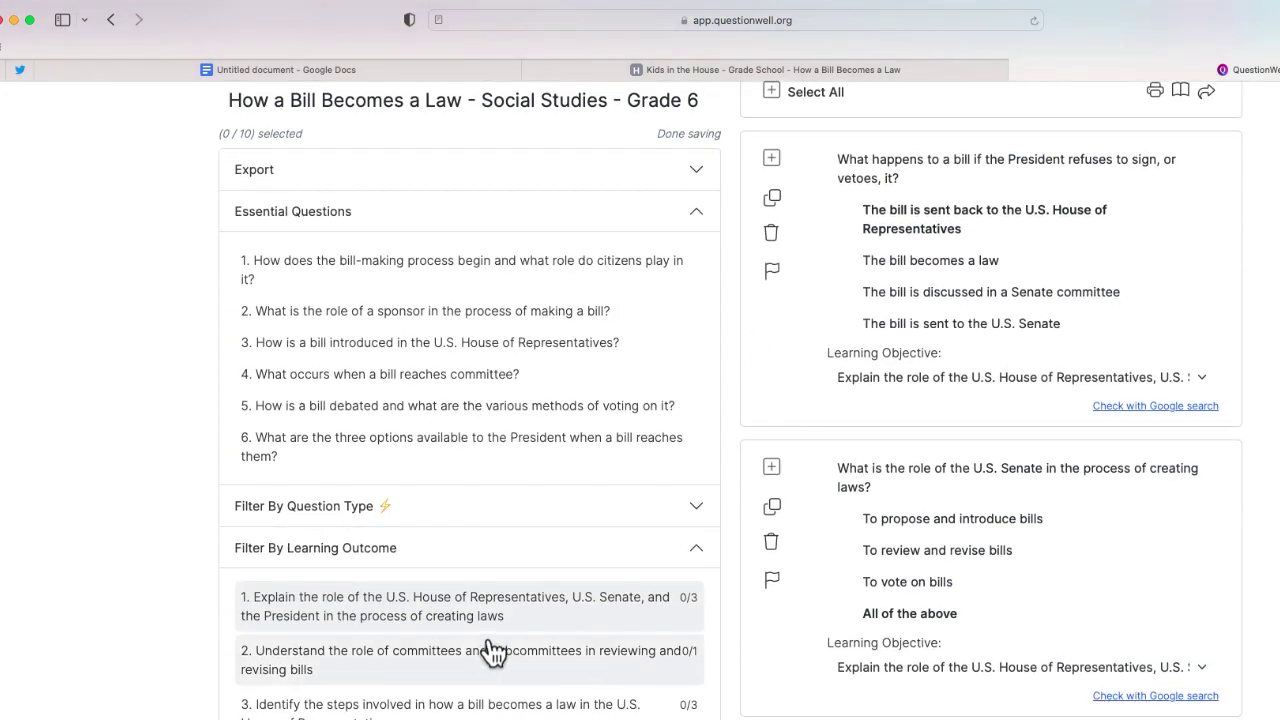
{"action": "left_click", "coordinate": [538, 705]}
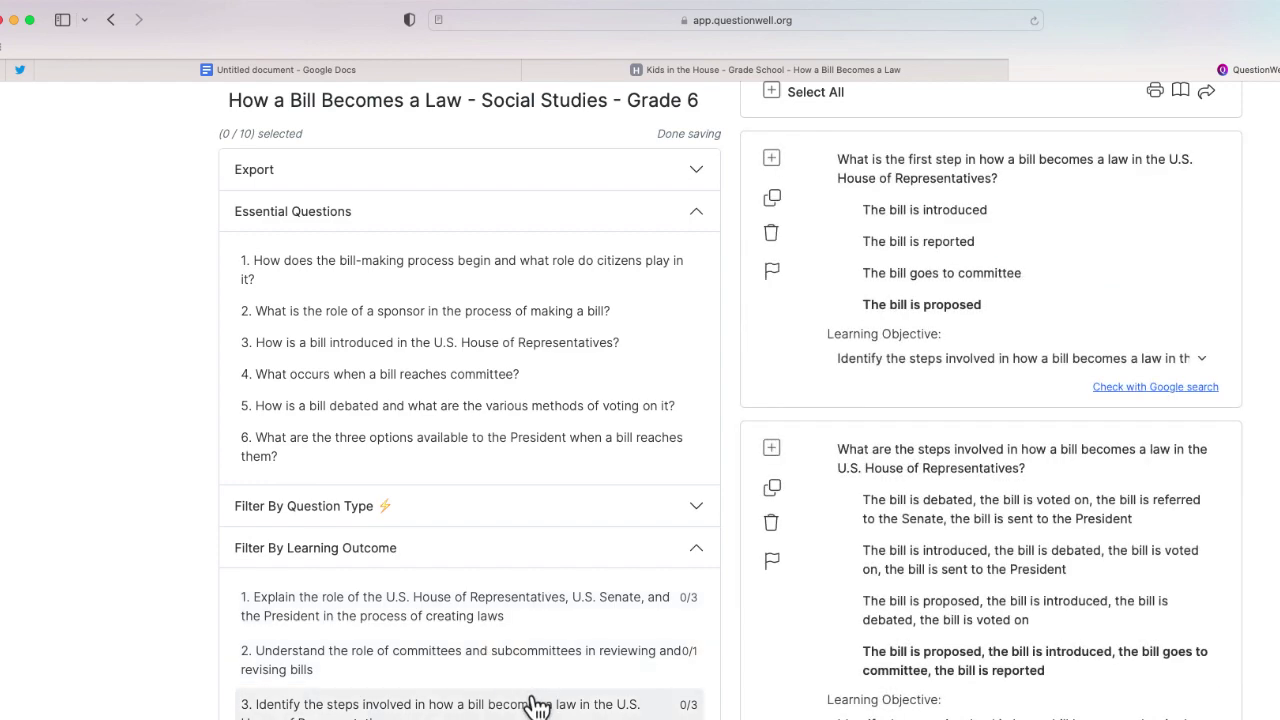
{"action": "scroll", "coordinate": [548, 705], "scroll_direction": "up", "scroll_amount": 2}
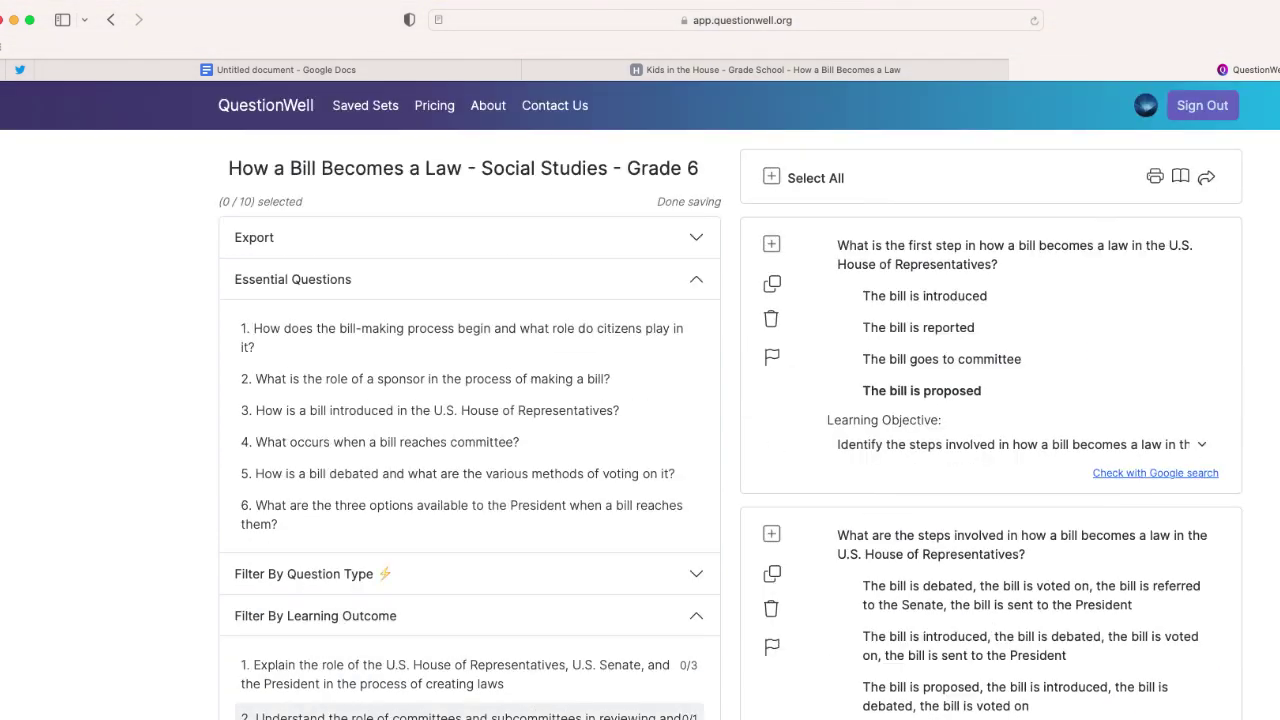
{"action": "scroll", "coordinate": [548, 705], "scroll_direction": "down", "scroll_amount": 2}
{"action": "scroll", "coordinate": [1171, 666], "scroll_direction": "up", "scroll_amount": 2}
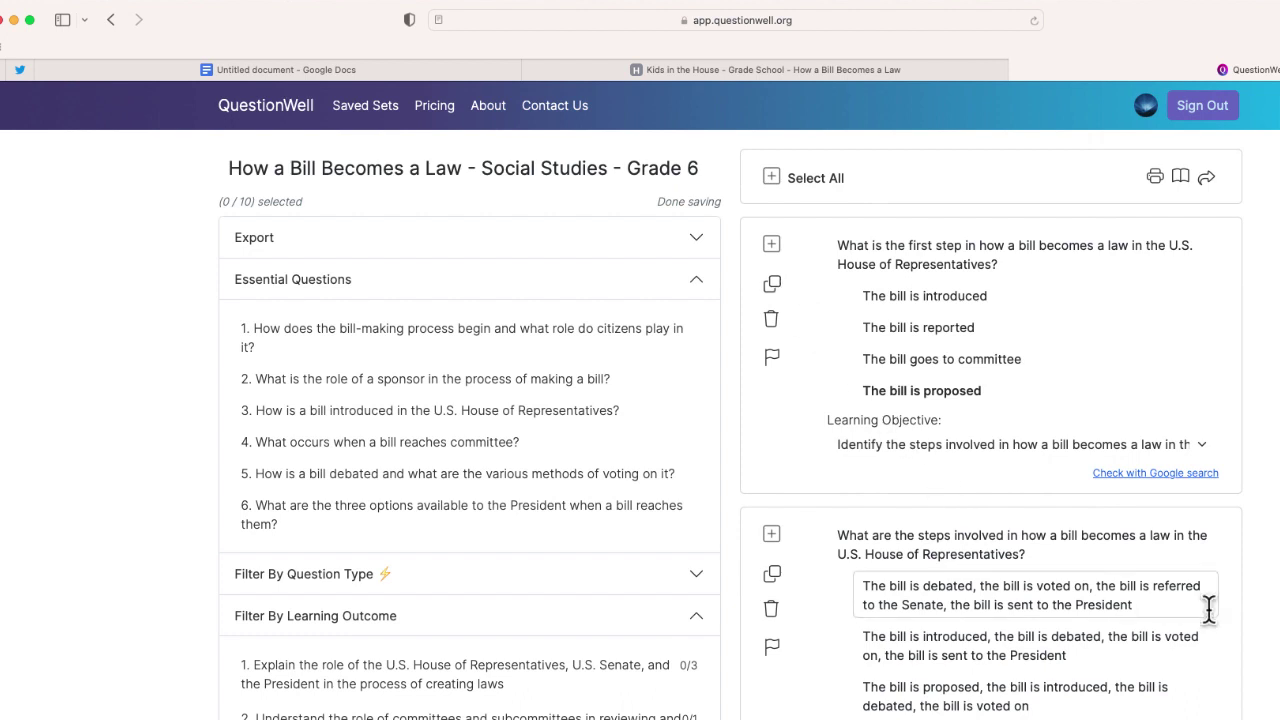
{"action": "scroll", "coordinate": [970, 393], "scroll_direction": "down", "scroll_amount": 1}
{"action": "scroll", "coordinate": [991, 474], "scroll_direction": "down", "scroll_amount": 5}
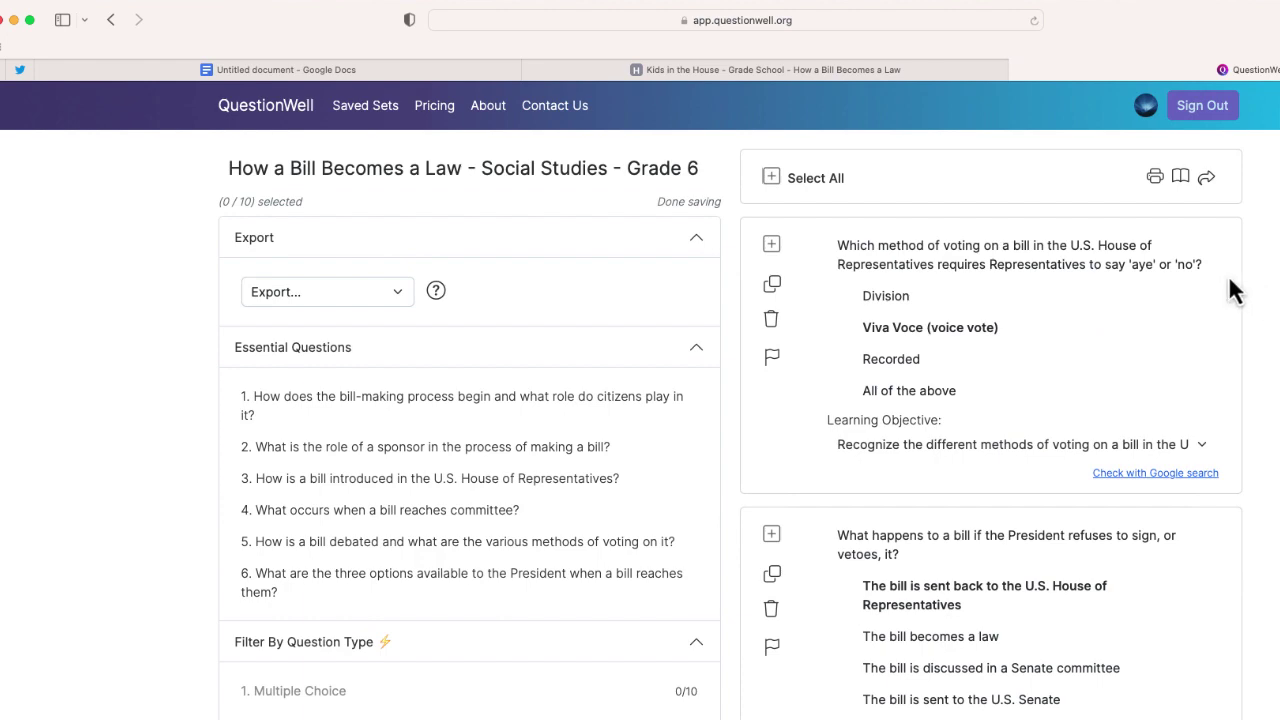
Step: Select all 10 questions and bring up the Export format list
{"action": "left_click", "coordinate": [771, 178]}
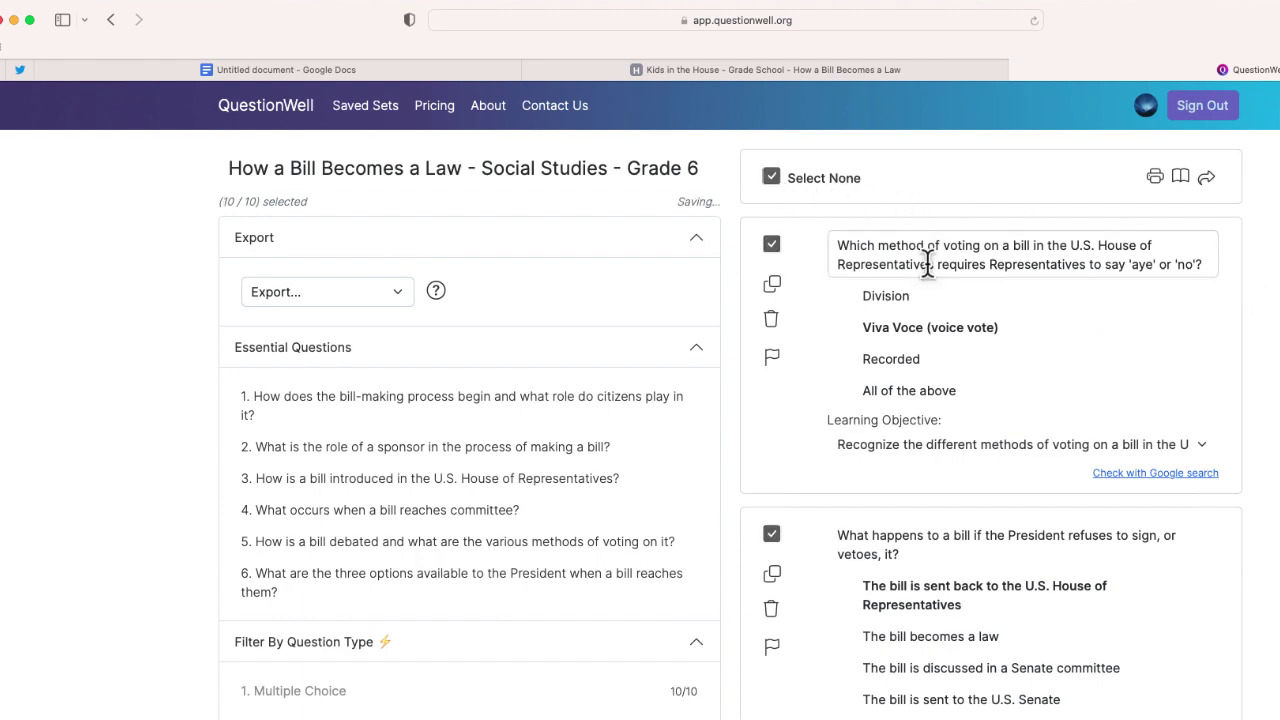
{"action": "scroll", "coordinate": [1103, 376], "scroll_direction": "down", "scroll_amount": 10}
{"action": "scroll", "coordinate": [1103, 378], "scroll_direction": "down", "scroll_amount": 10}
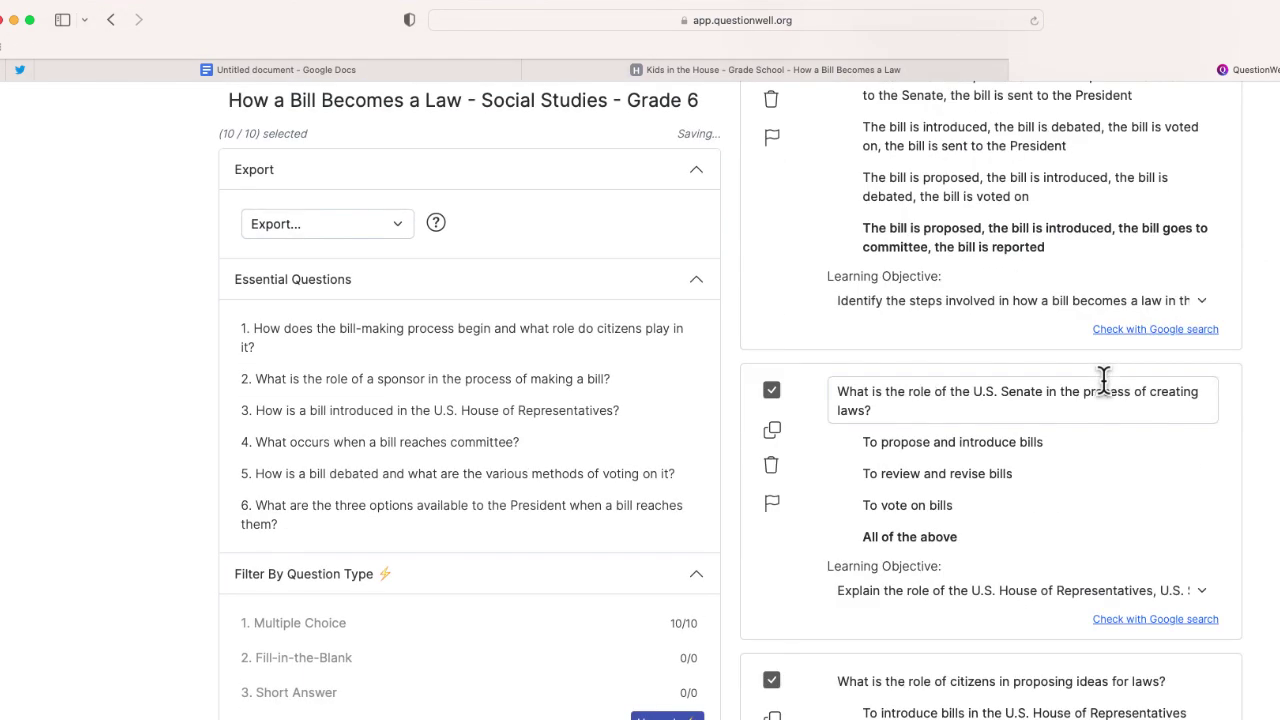
{"action": "scroll", "coordinate": [1101, 376], "scroll_direction": "down", "scroll_amount": 10}
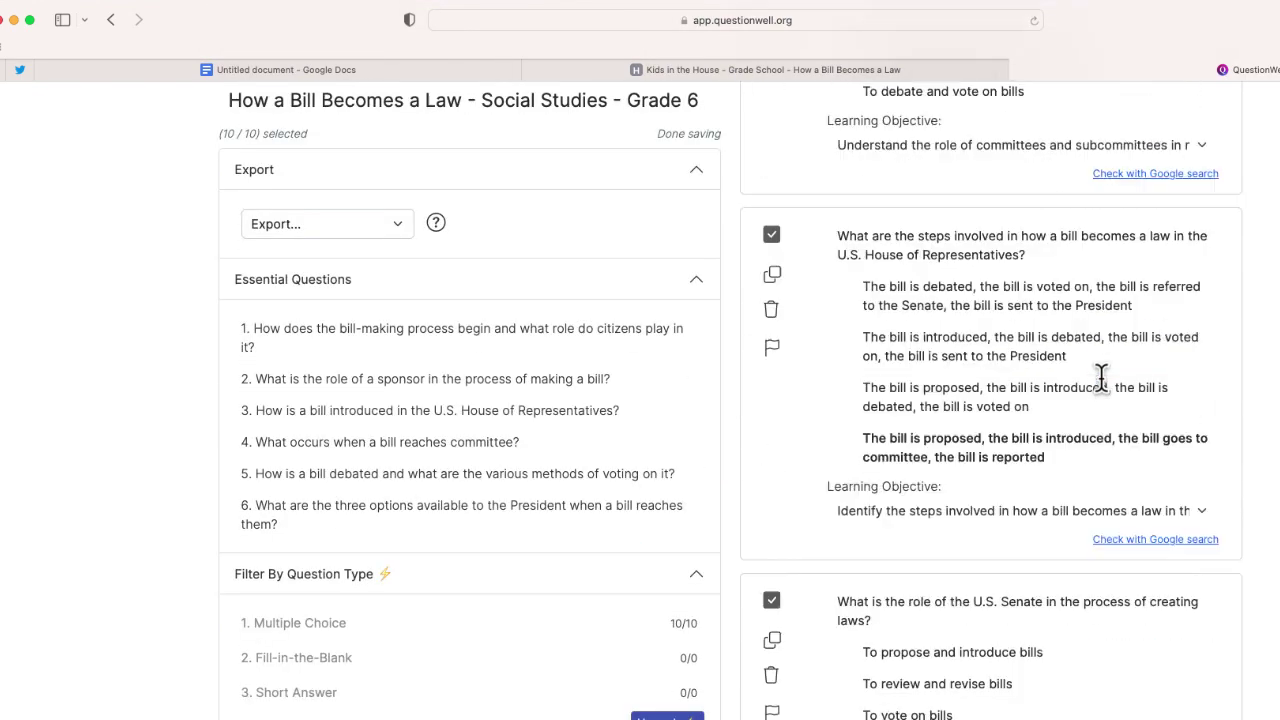
{"action": "scroll", "coordinate": [1101, 376], "scroll_direction": "up", "scroll_amount": 2}
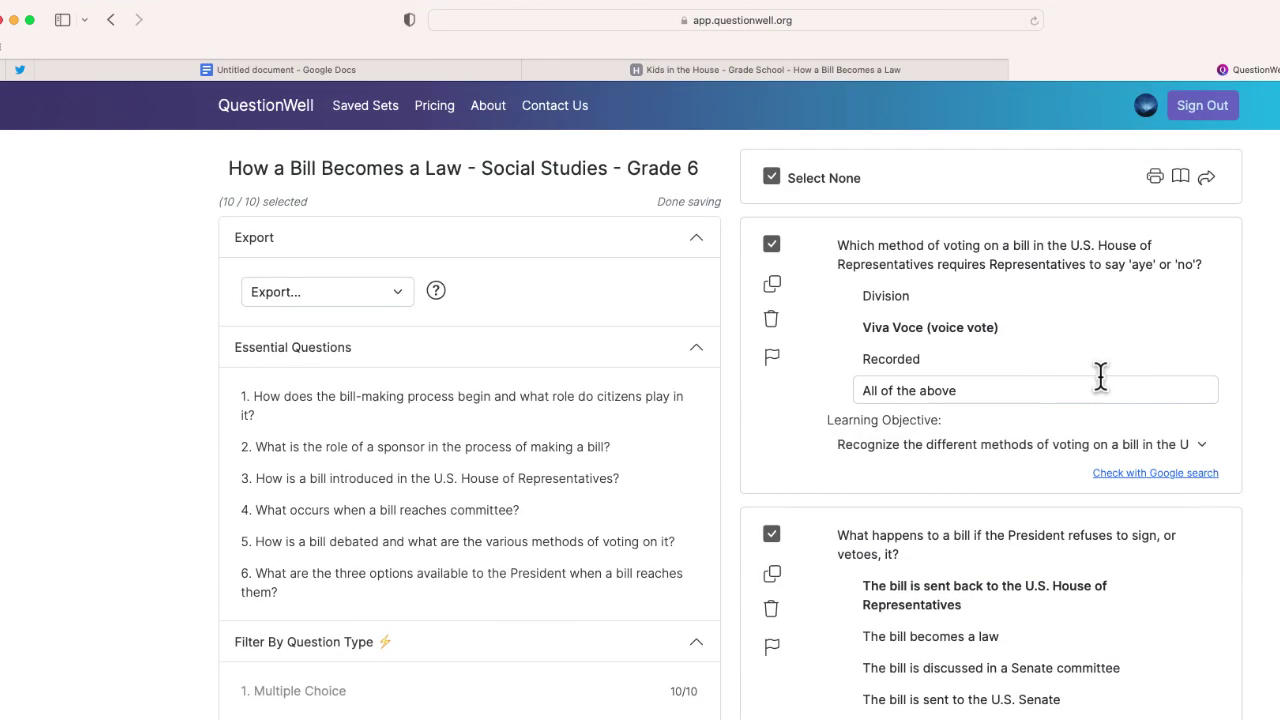
{"action": "left_click", "coordinate": [392, 292]}
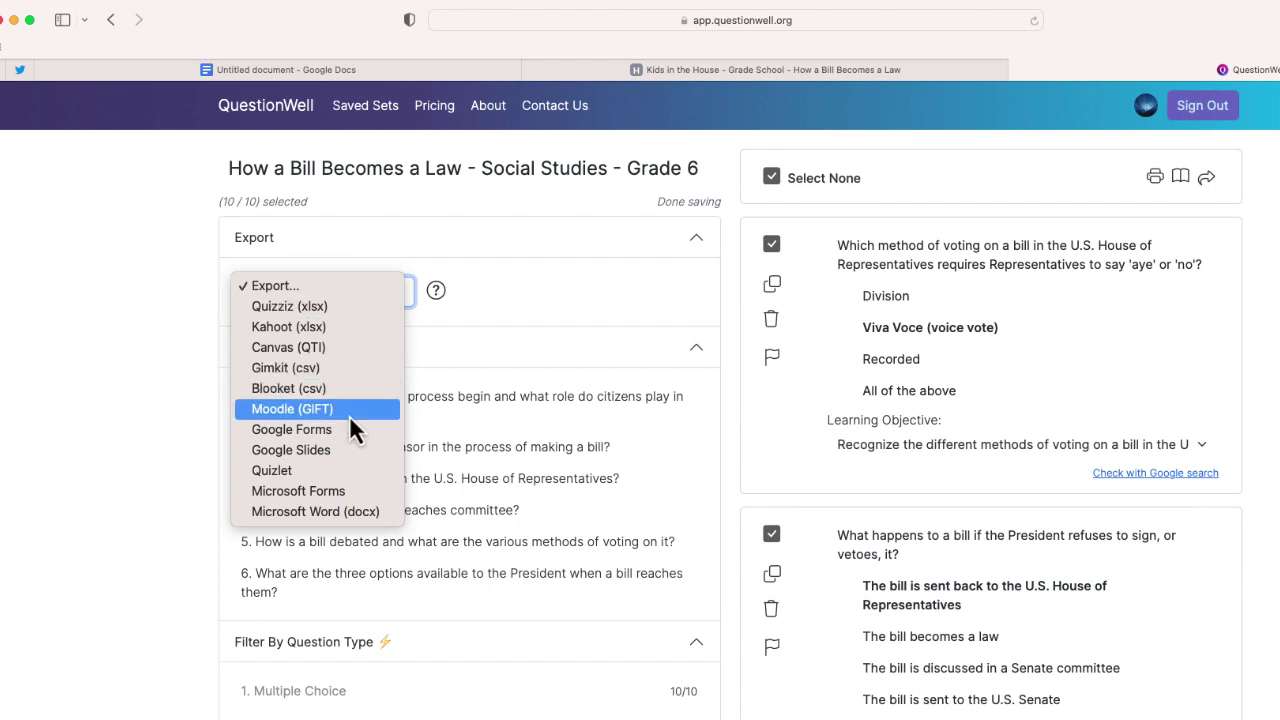
Step: Export the quiz as Microsoft Word (docx) without answers included
{"action": "left_click", "coordinate": [357, 510]}
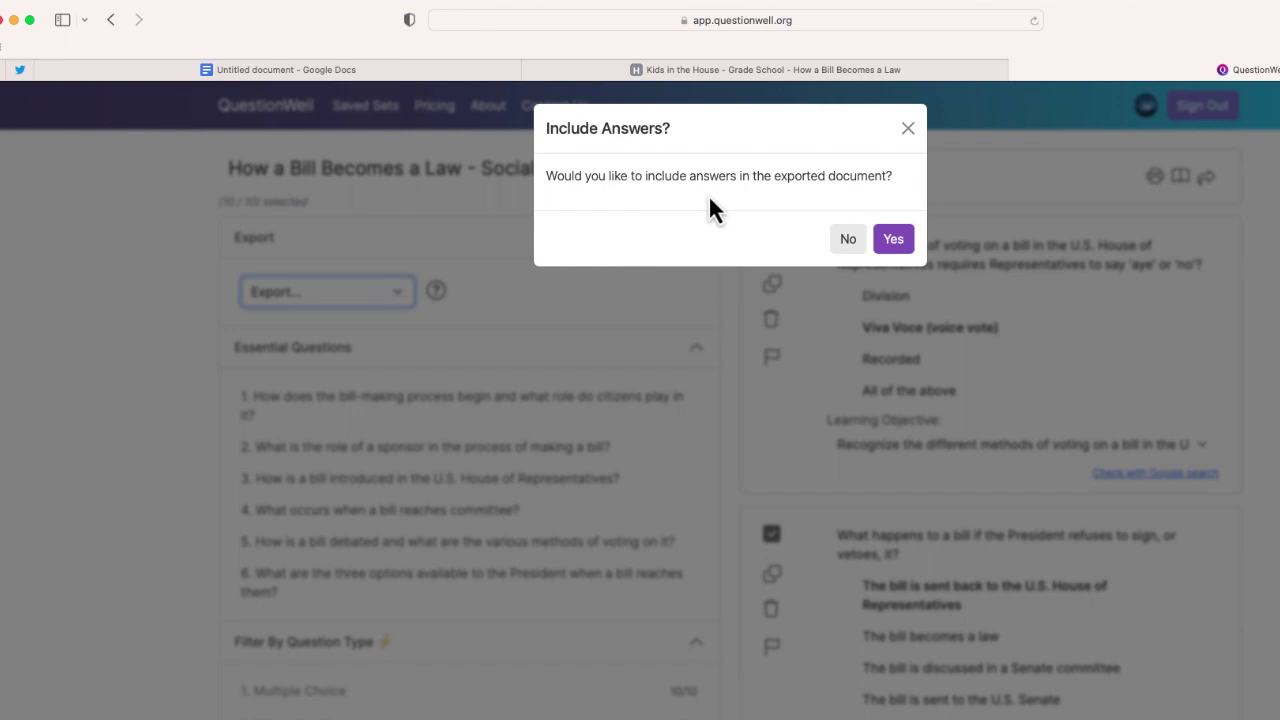
{"action": "left_click", "coordinate": [850, 244]}
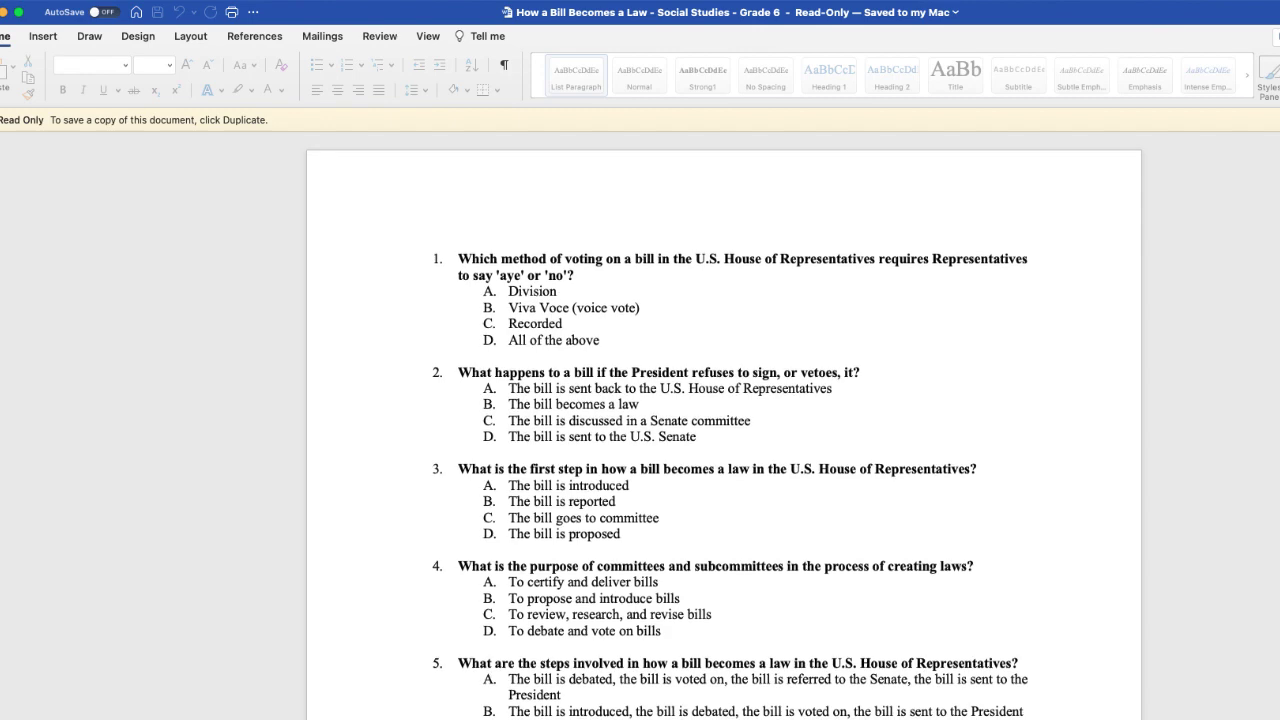
{"action": "scroll", "coordinate": [946, 456], "scroll_direction": "down", "scroll_amount": 1}
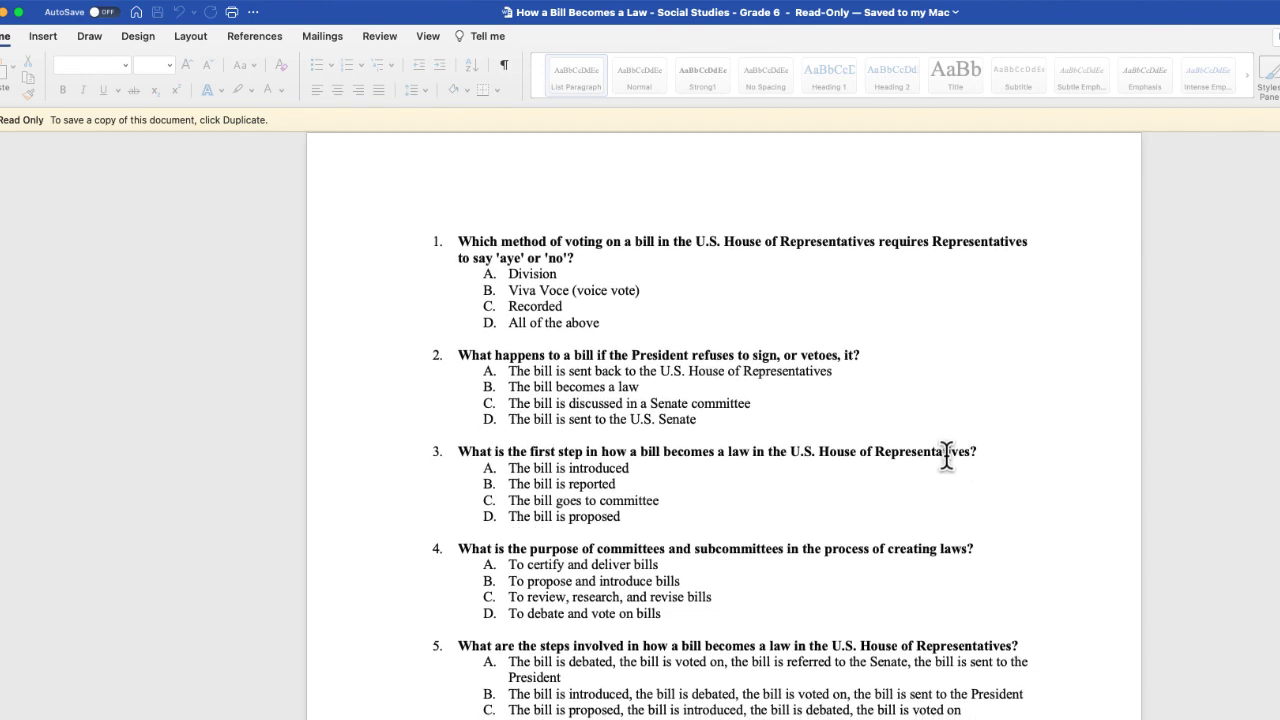
{"action": "scroll", "coordinate": [773, 472], "scroll_direction": "down", "scroll_amount": 3}
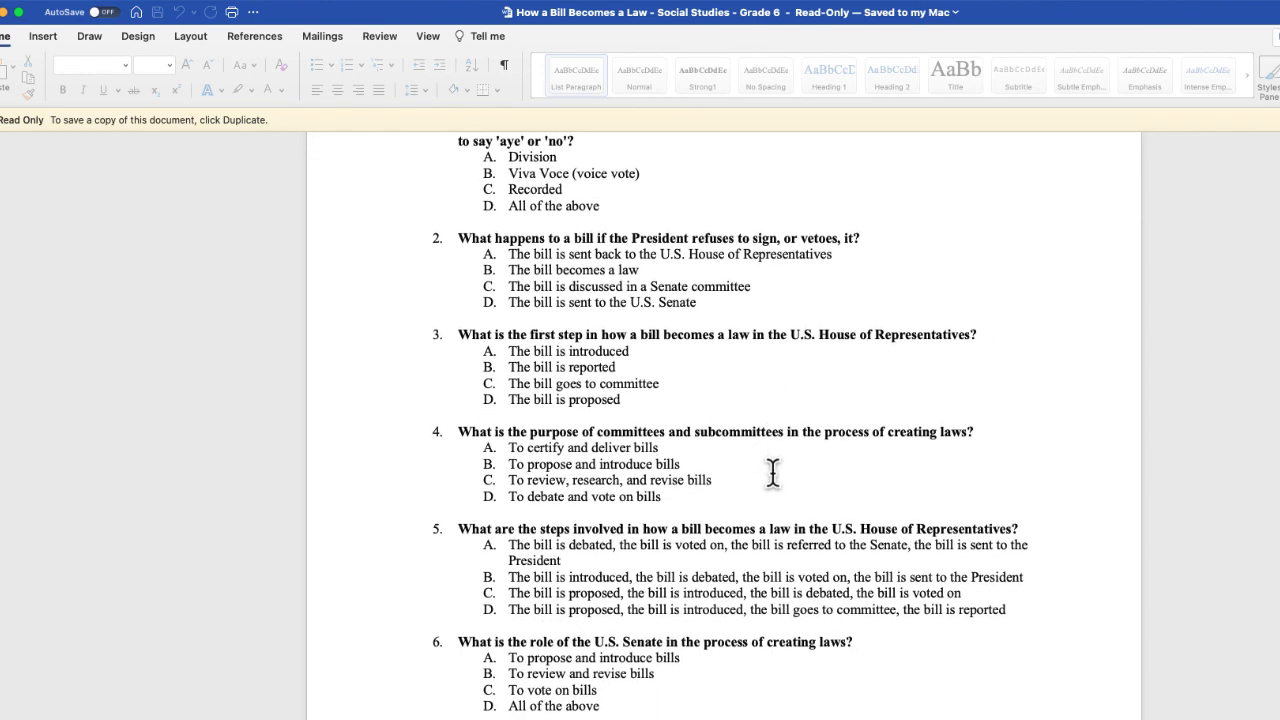
{"action": "scroll", "coordinate": [773, 472], "scroll_direction": "down", "scroll_amount": 6}
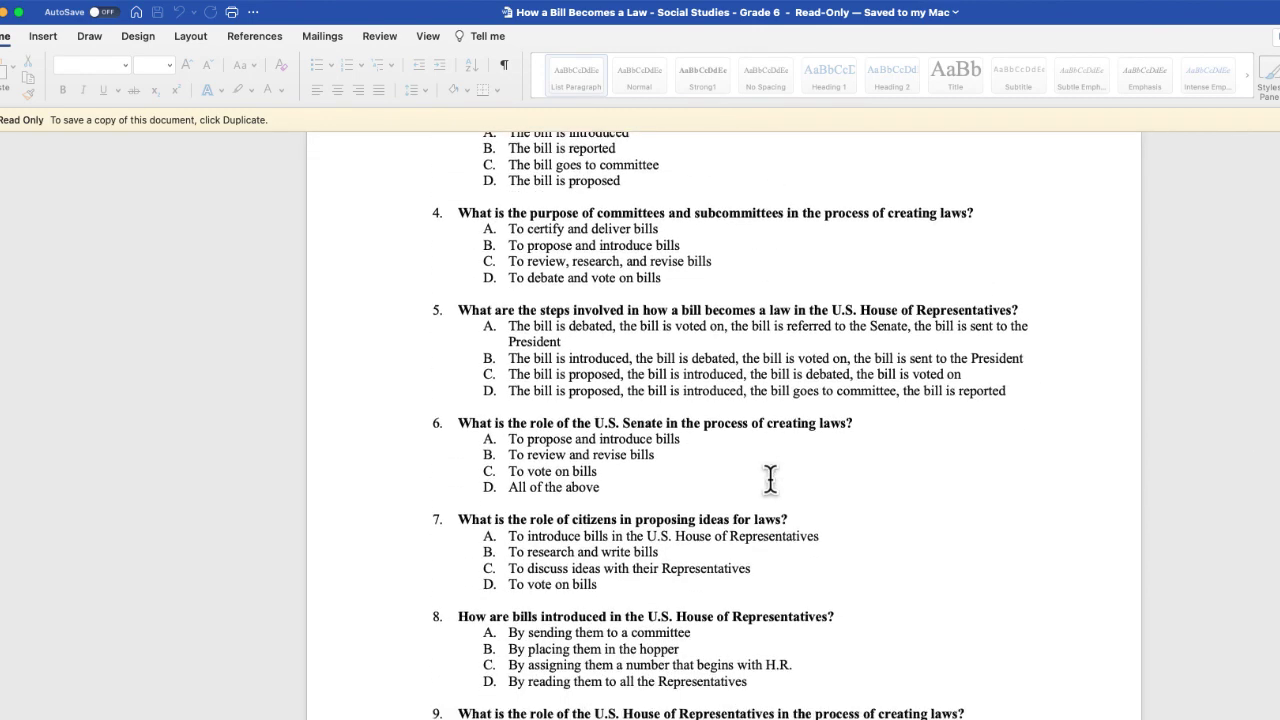
{"action": "scroll", "coordinate": [770, 479], "scroll_direction": "down", "scroll_amount": 9}
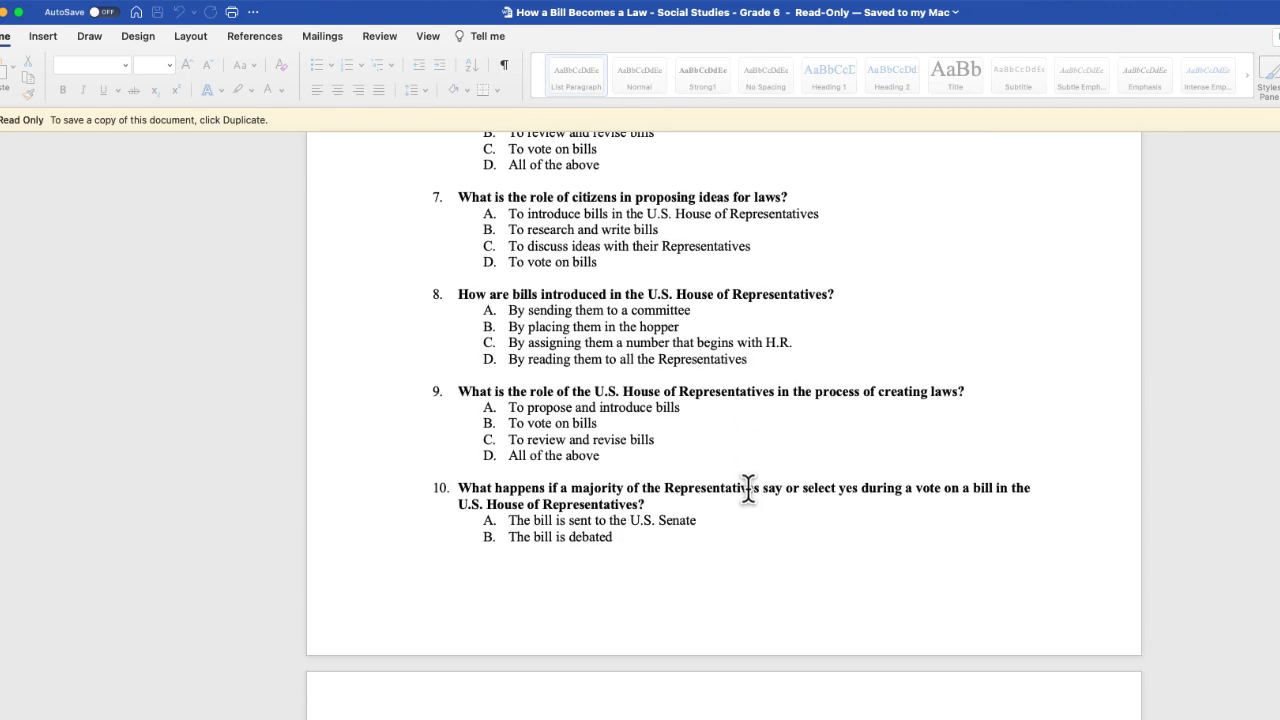
{"action": "scroll", "coordinate": [748, 487], "scroll_direction": "down", "scroll_amount": 7}
{"action": "scroll", "coordinate": [752, 487], "scroll_direction": "up", "scroll_amount": 7}
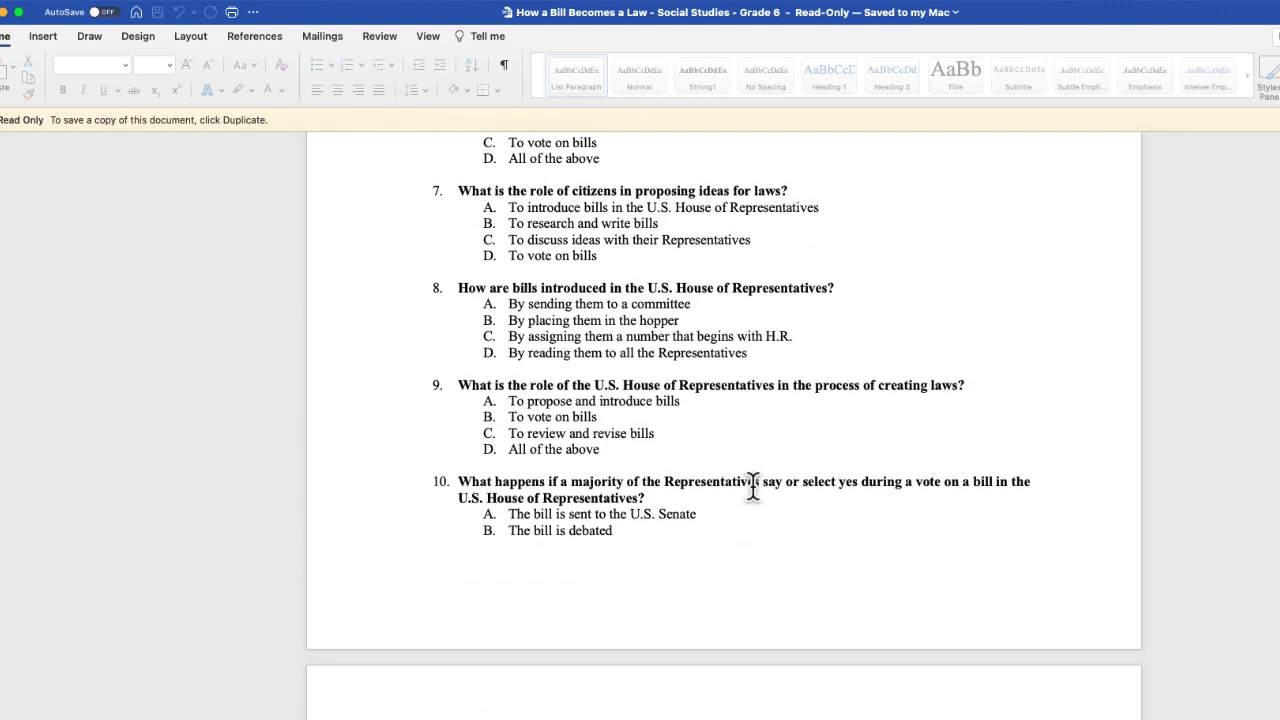
{"action": "scroll", "coordinate": [755, 486], "scroll_direction": "up", "scroll_amount": 20}
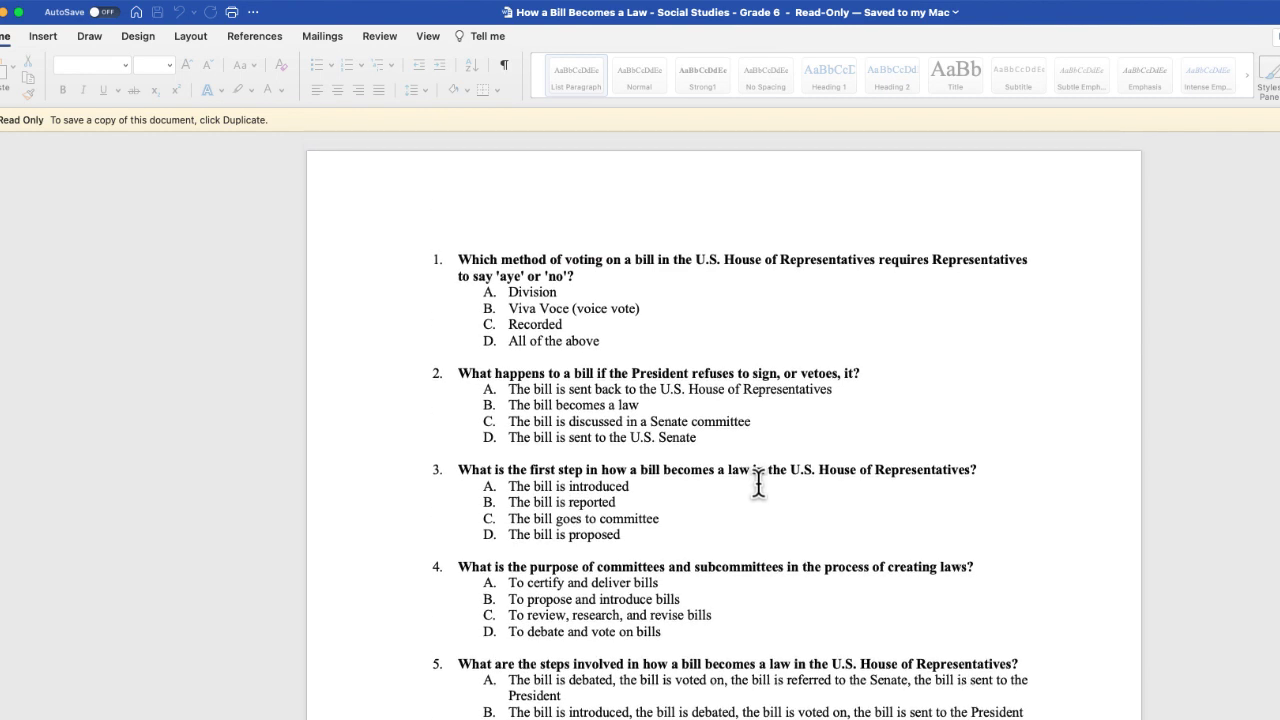